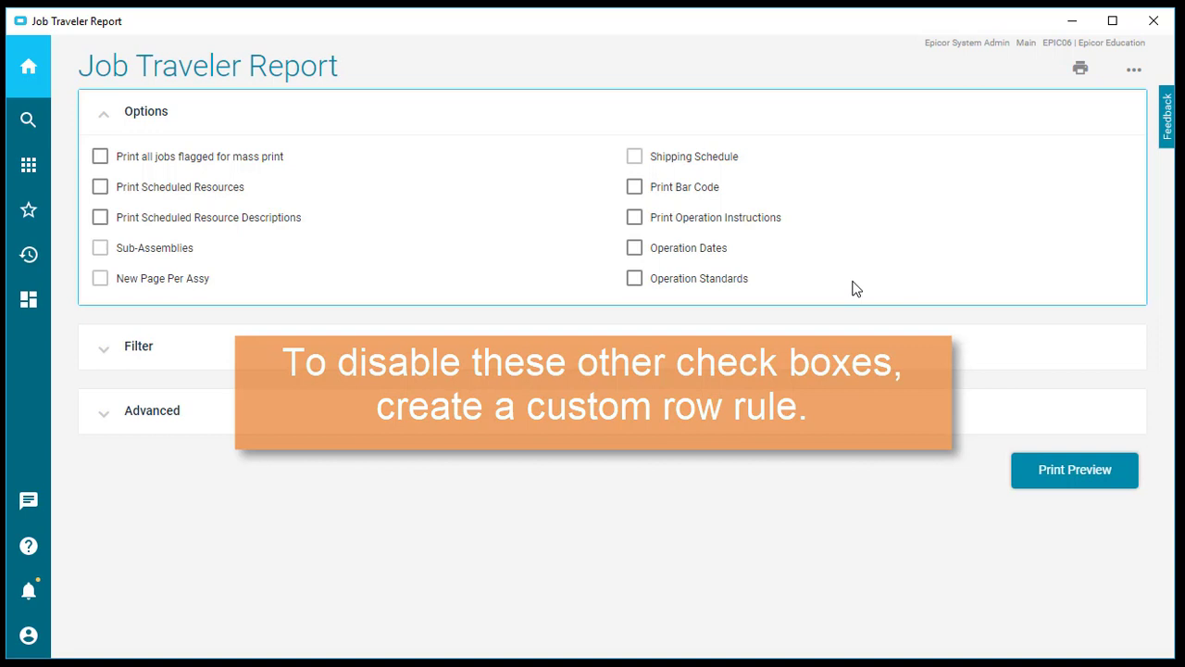
Open the Job Traveler Report customization and list its 13 existing rules
{"action": "left_click", "coordinate": [1135, 70]}
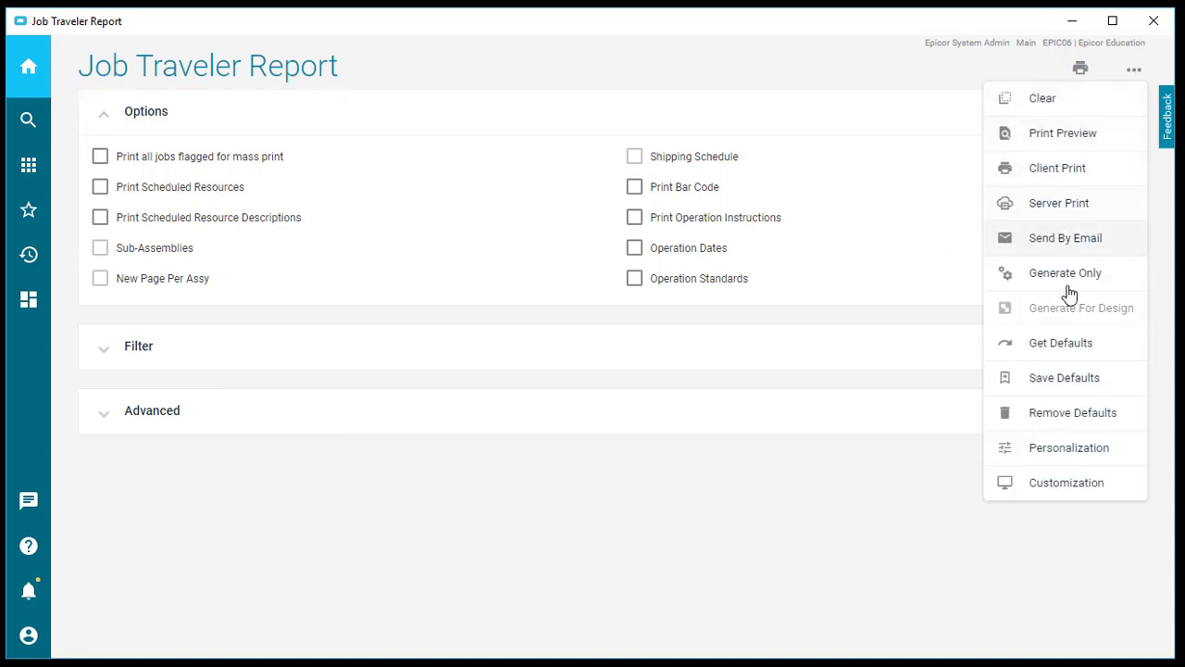
{"action": "left_click", "coordinate": [1116, 488]}
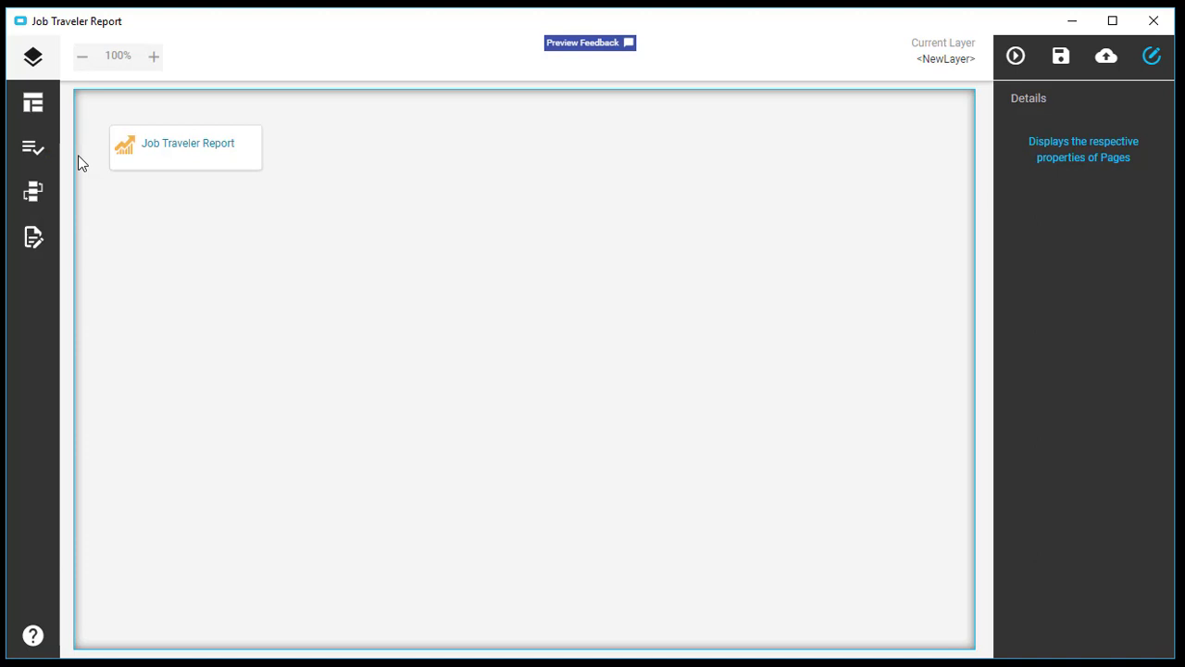
{"action": "left_click", "coordinate": [33, 149]}
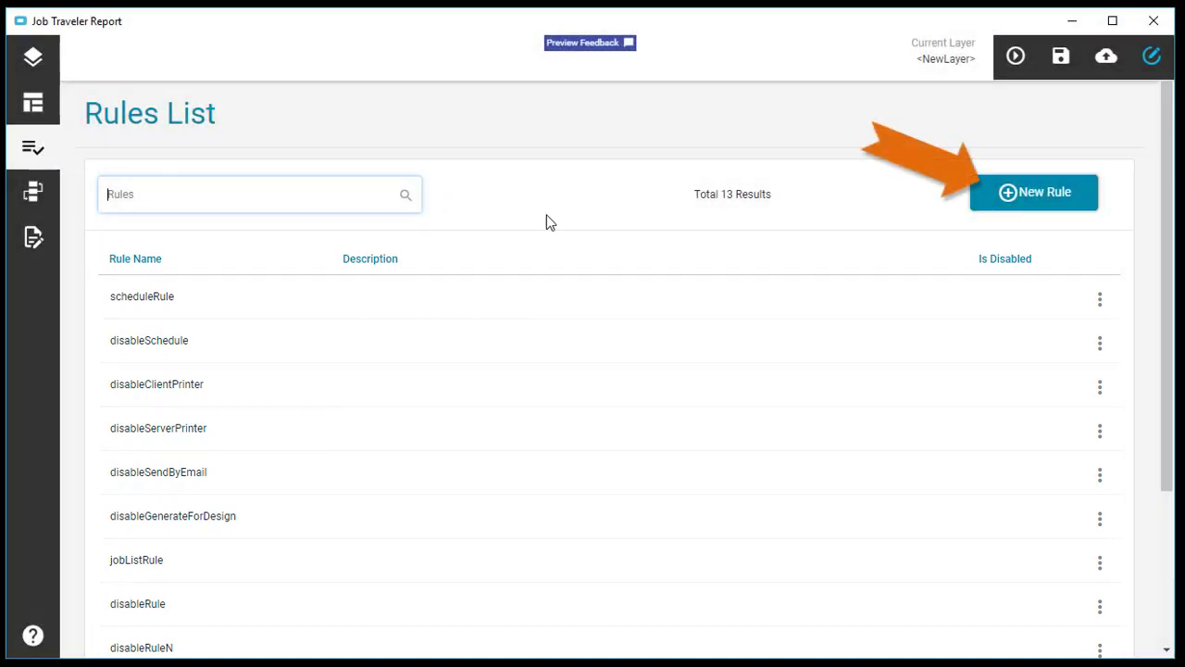
Create a new rule named 'Mass Prevent' described as 'Mass Print Disables Options'
{"action": "left_click", "coordinate": [1058, 201]}
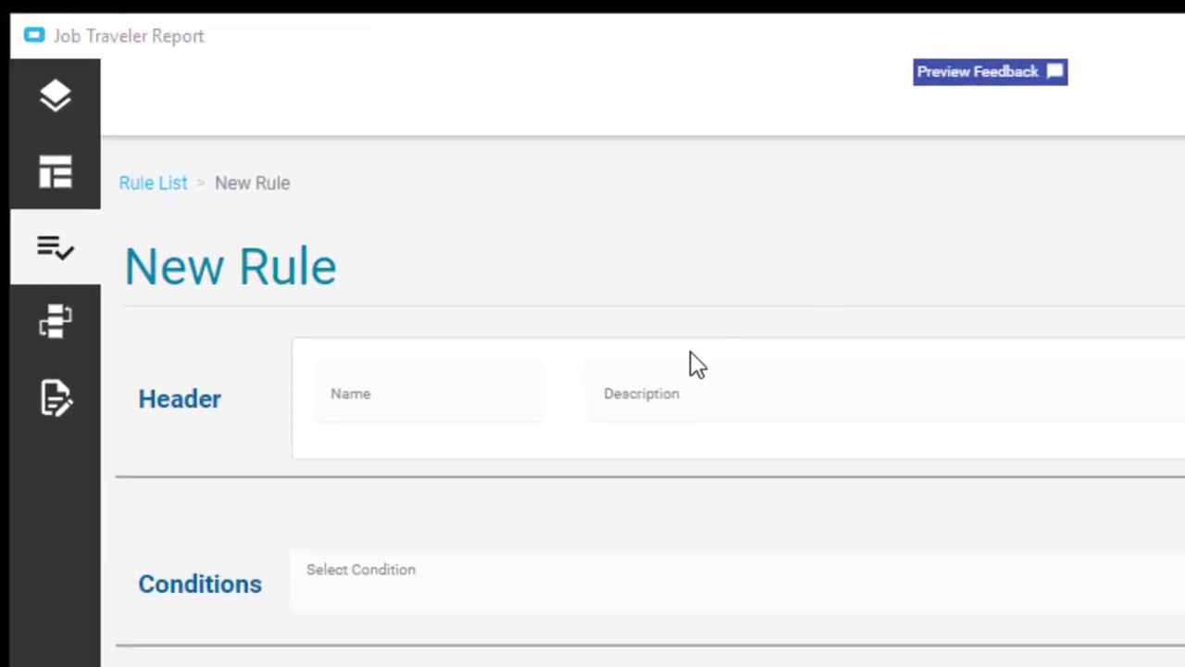
{"action": "left_click", "coordinate": [445, 407]}
{"action": "type", "text": "M"}
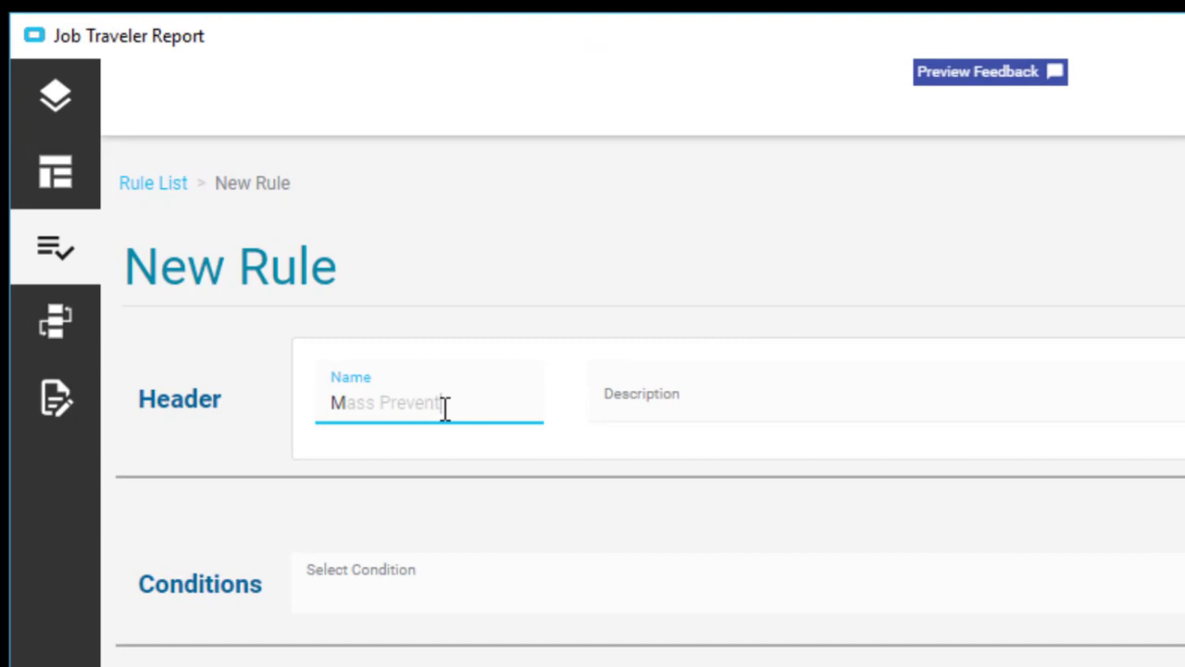
{"action": "type", "text": "ass Prevent"}
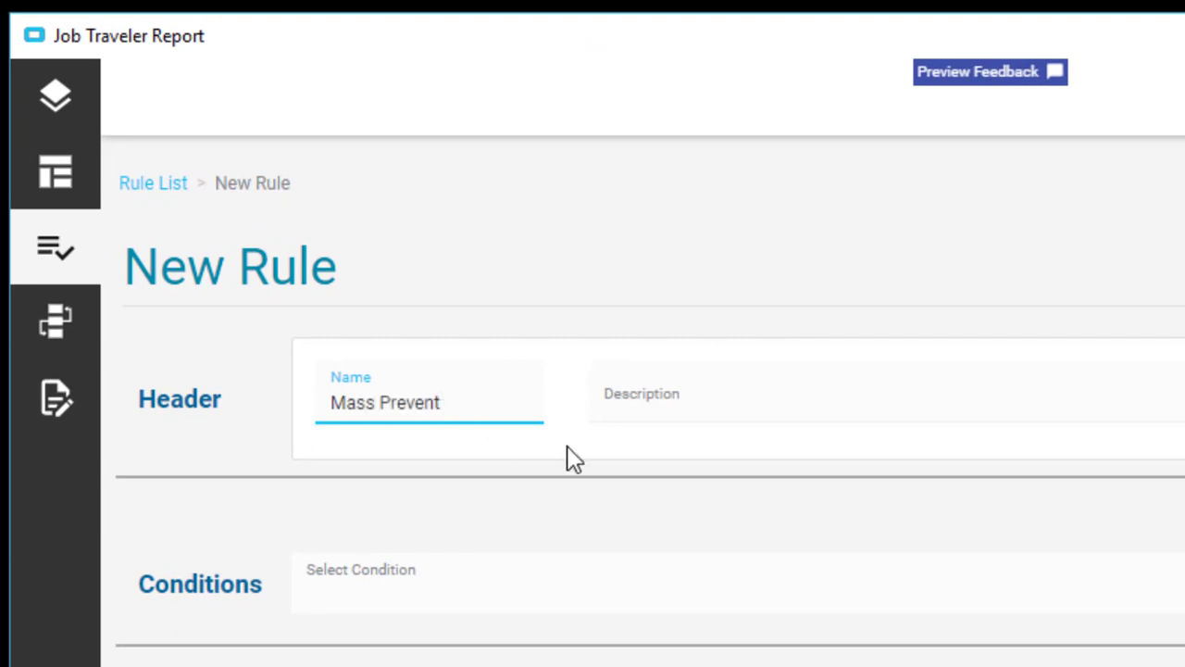
{"action": "left_click", "coordinate": [630, 406]}
{"action": "type", "text": "Mass "}
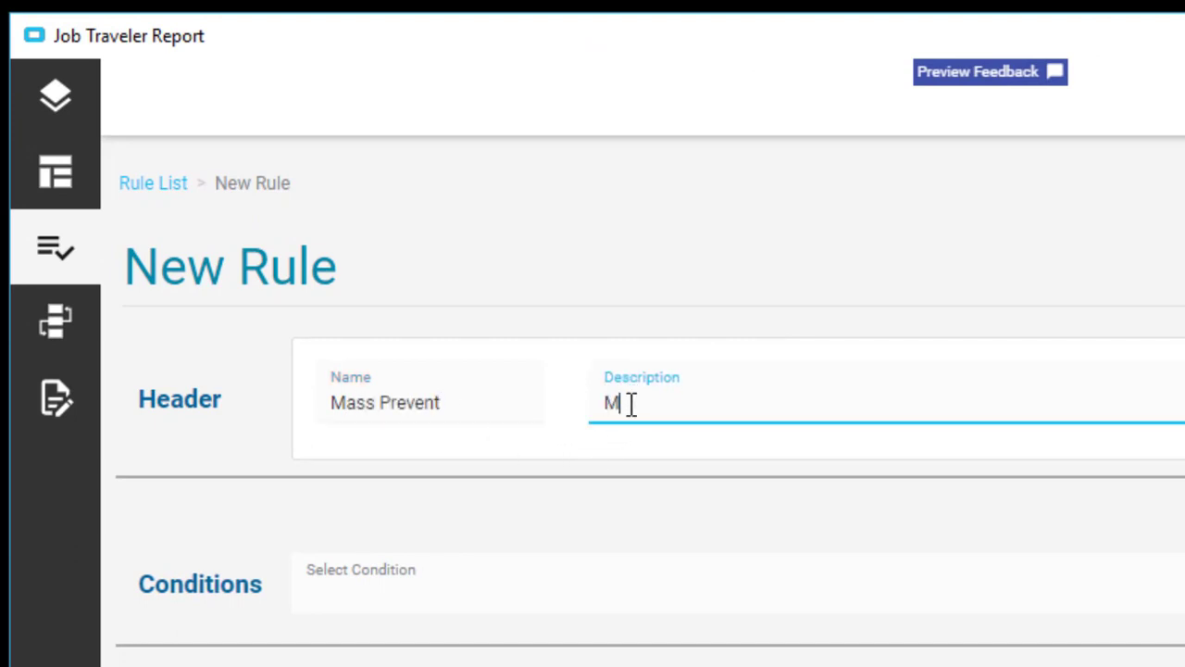
{"action": "type", "text": "Print Disables Options"}
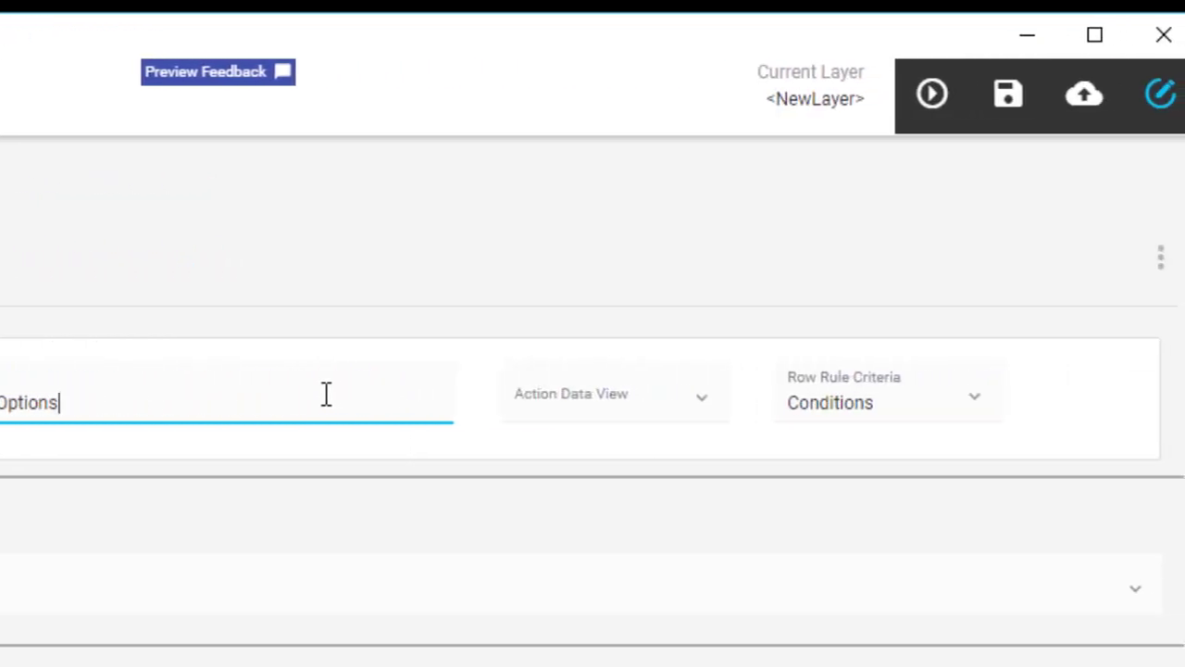
Set the rule's action data view to ReportParam and row rule criteria to Conditions
{"action": "left_click", "coordinate": [711, 415]}
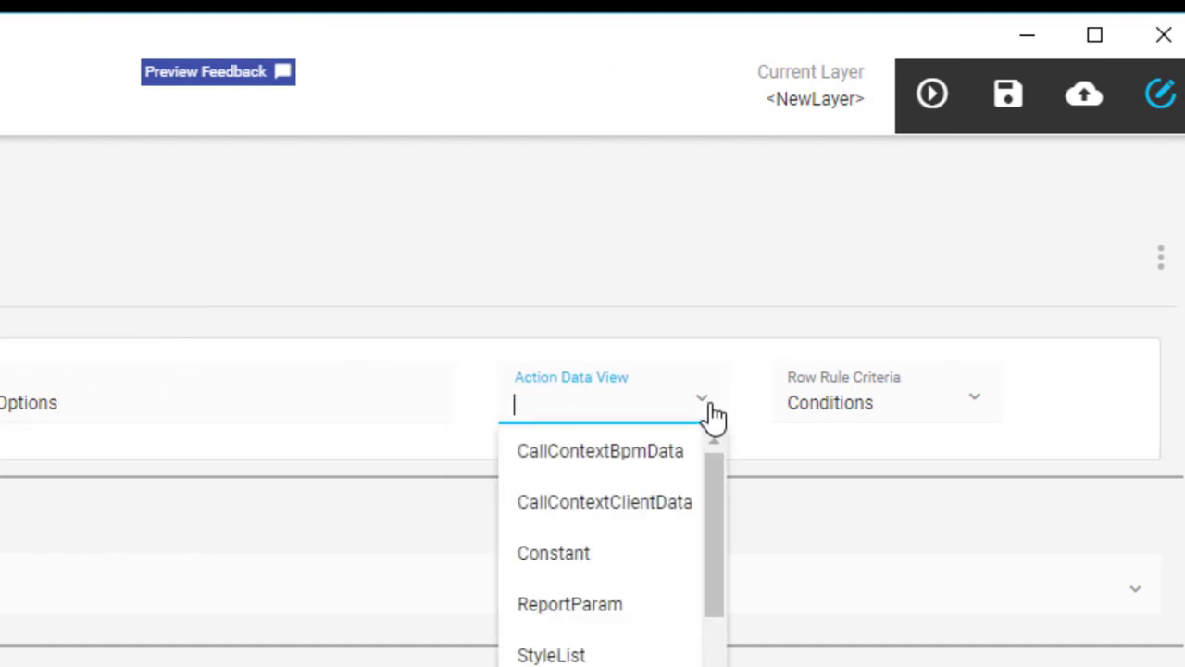
{"action": "left_click", "coordinate": [639, 613]}
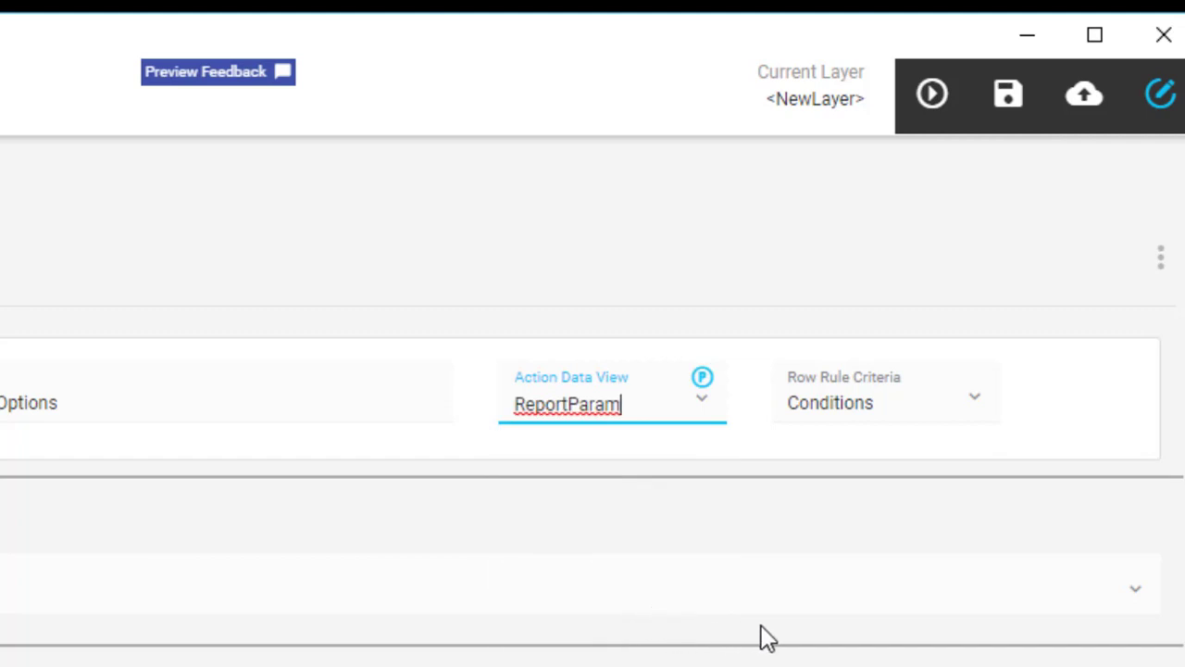
{"action": "left_click", "coordinate": [972, 407]}
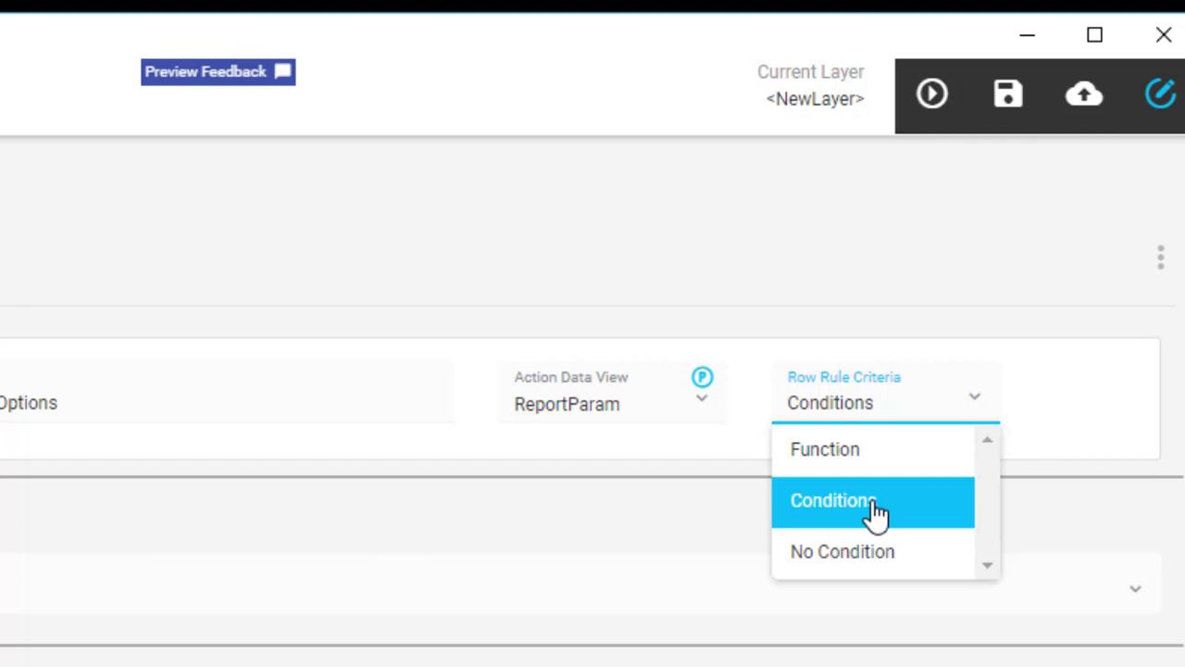
{"action": "left_click", "coordinate": [875, 514]}
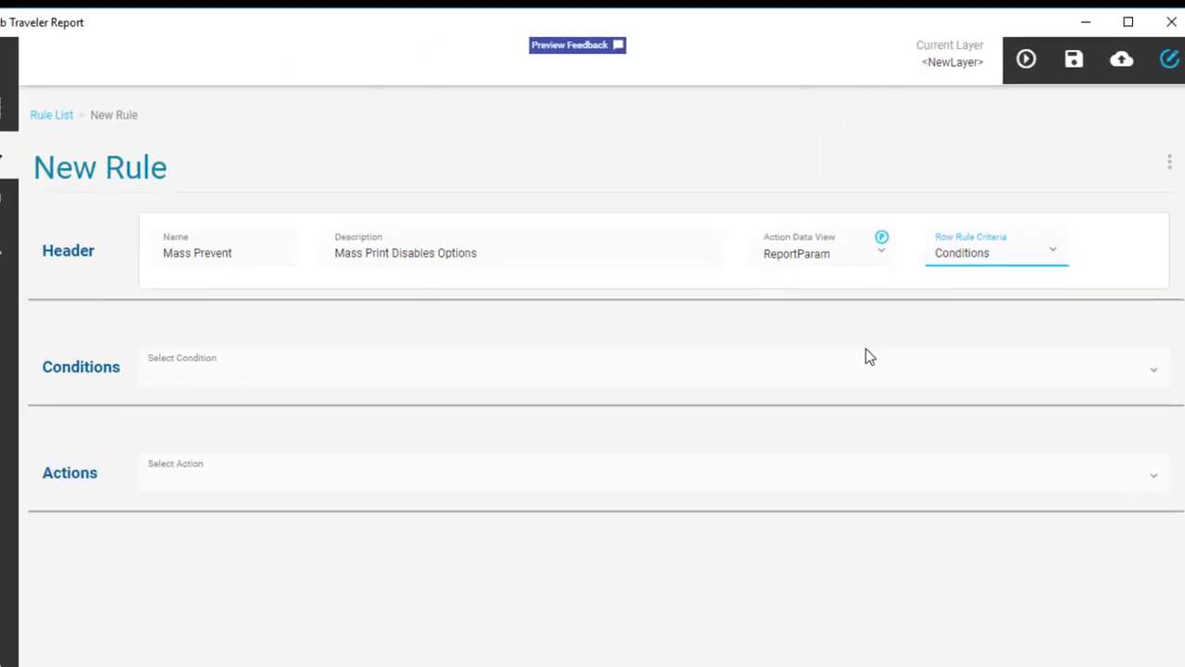
Add a condition row: ReportParam PrntAllMassPrnt Equal Value True
{"action": "left_click", "coordinate": [220, 382]}
{"action": "left_click", "coordinate": [192, 405]}
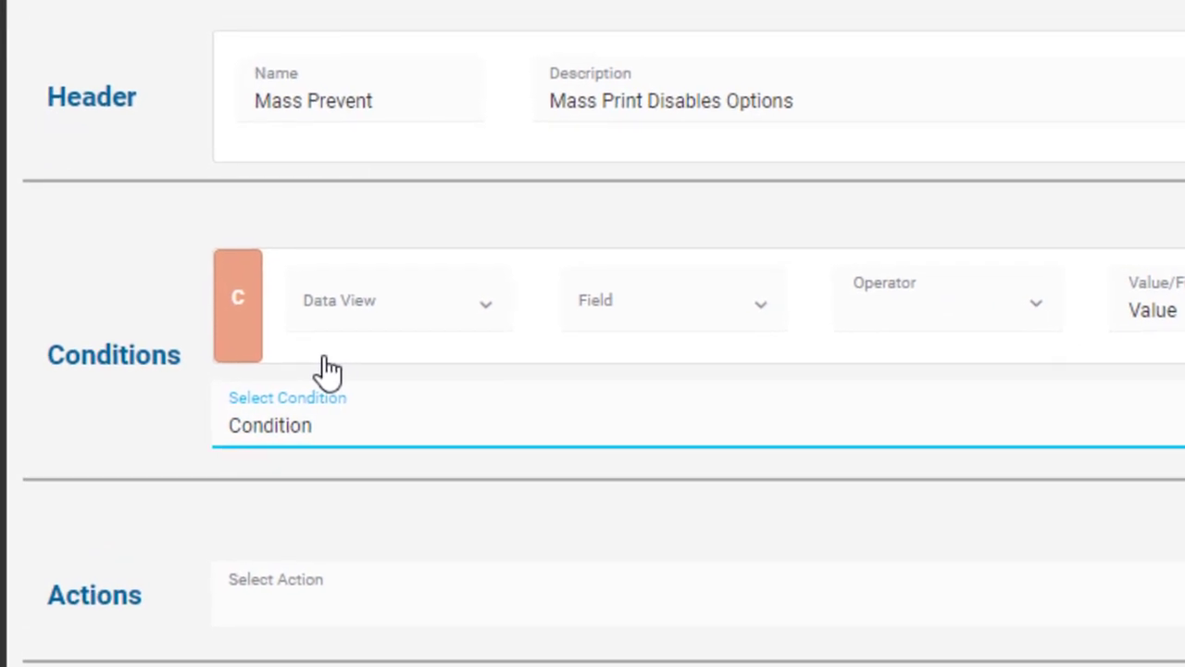
{"action": "left_click", "coordinate": [481, 310]}
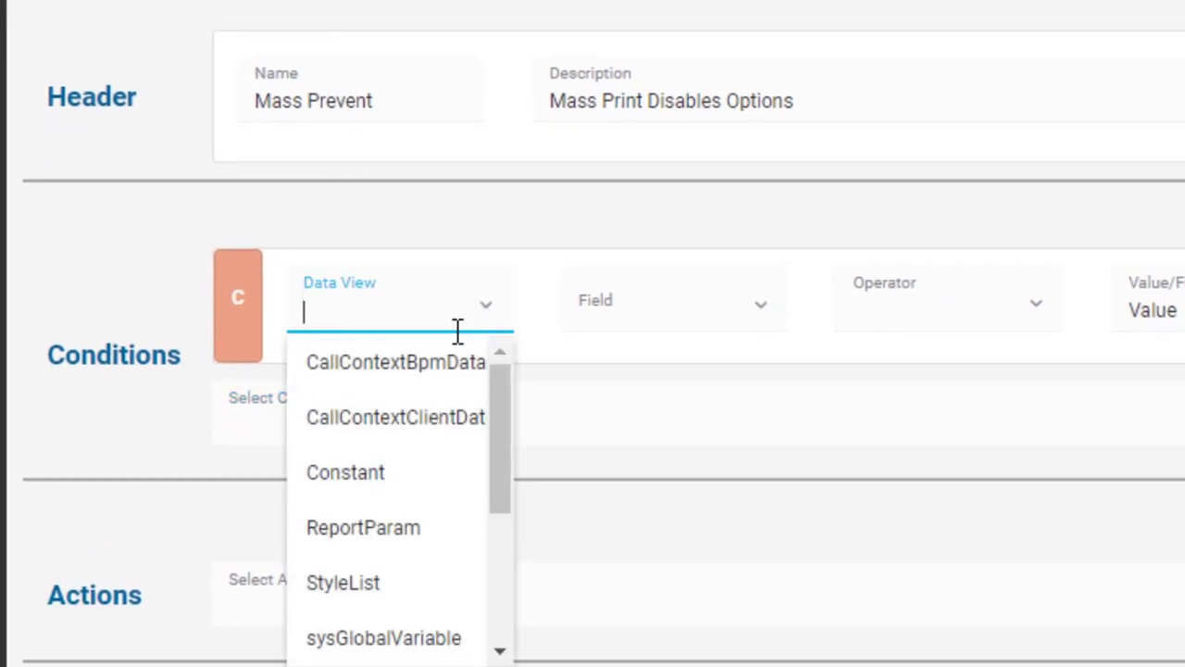
{"action": "left_click", "coordinate": [445, 545]}
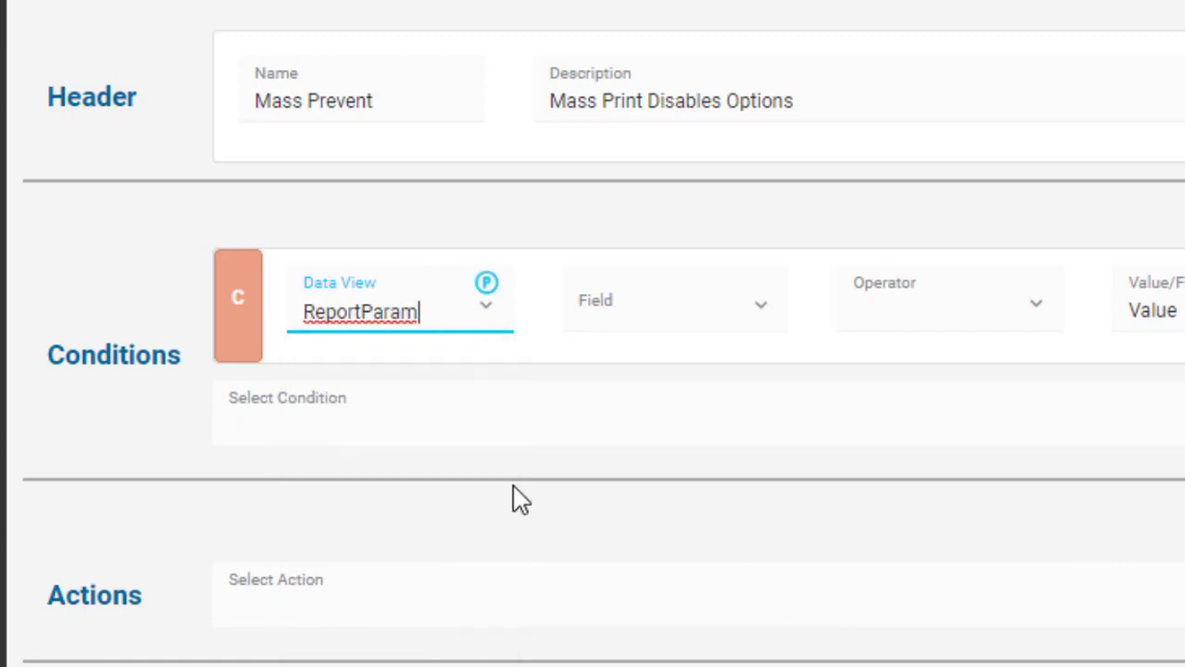
{"action": "left_click", "coordinate": [765, 323]}
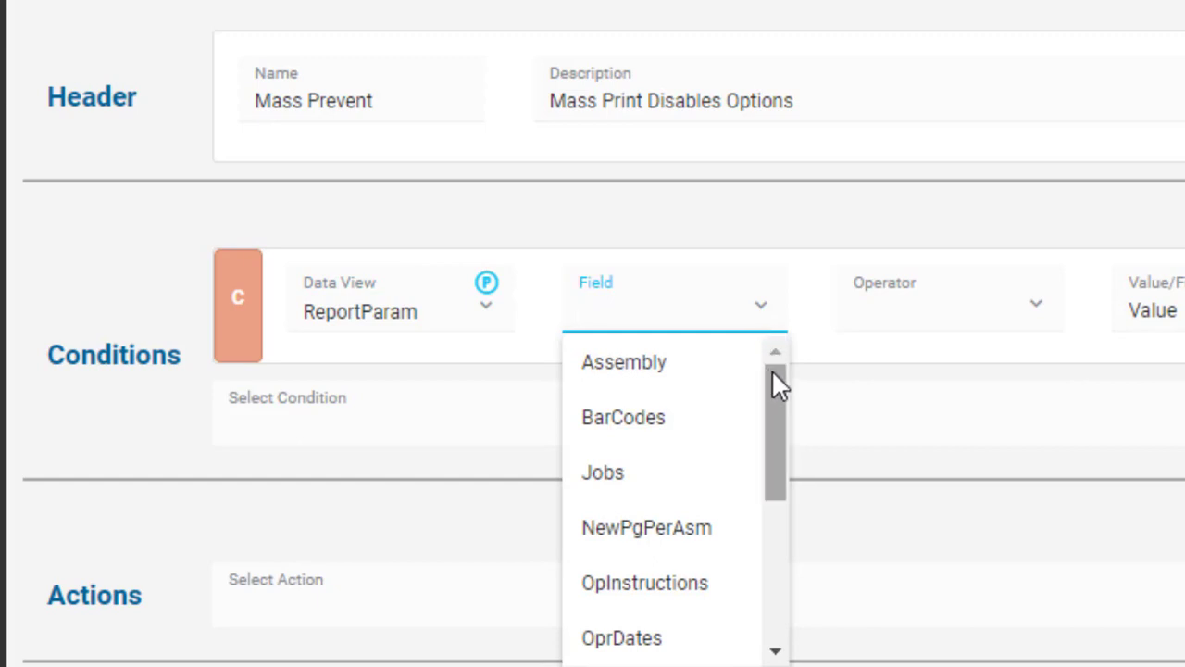
{"action": "left_click_drag", "start_coordinate": [773, 370], "coordinate": [767, 525]}
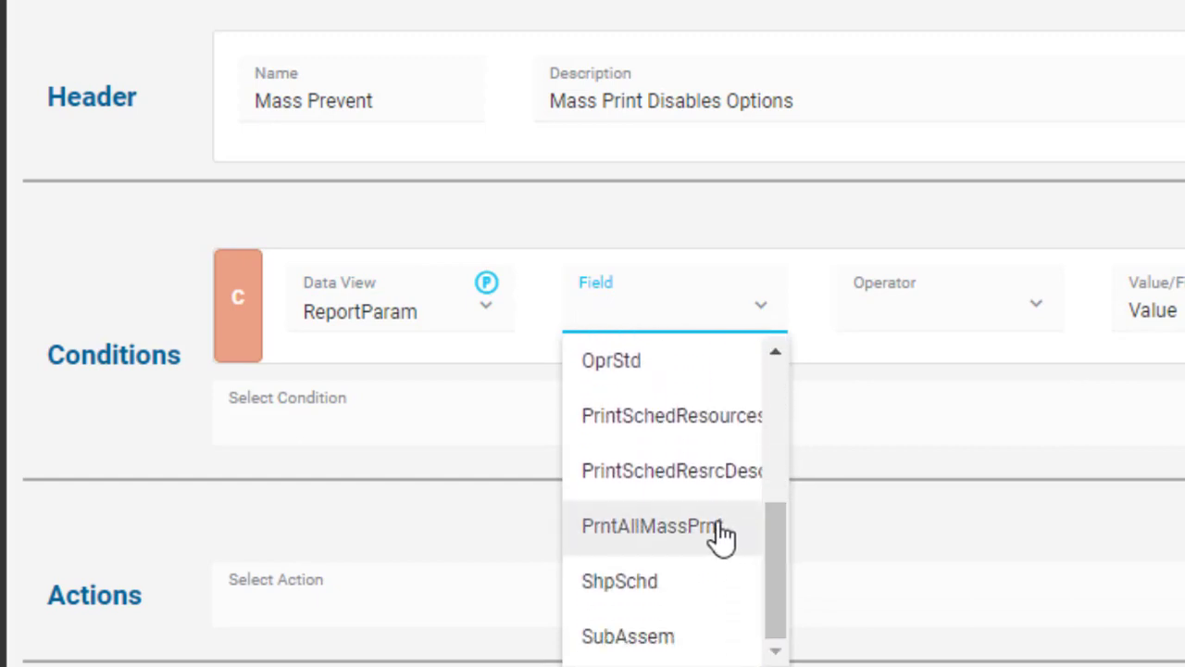
{"action": "left_click", "coordinate": [720, 530]}
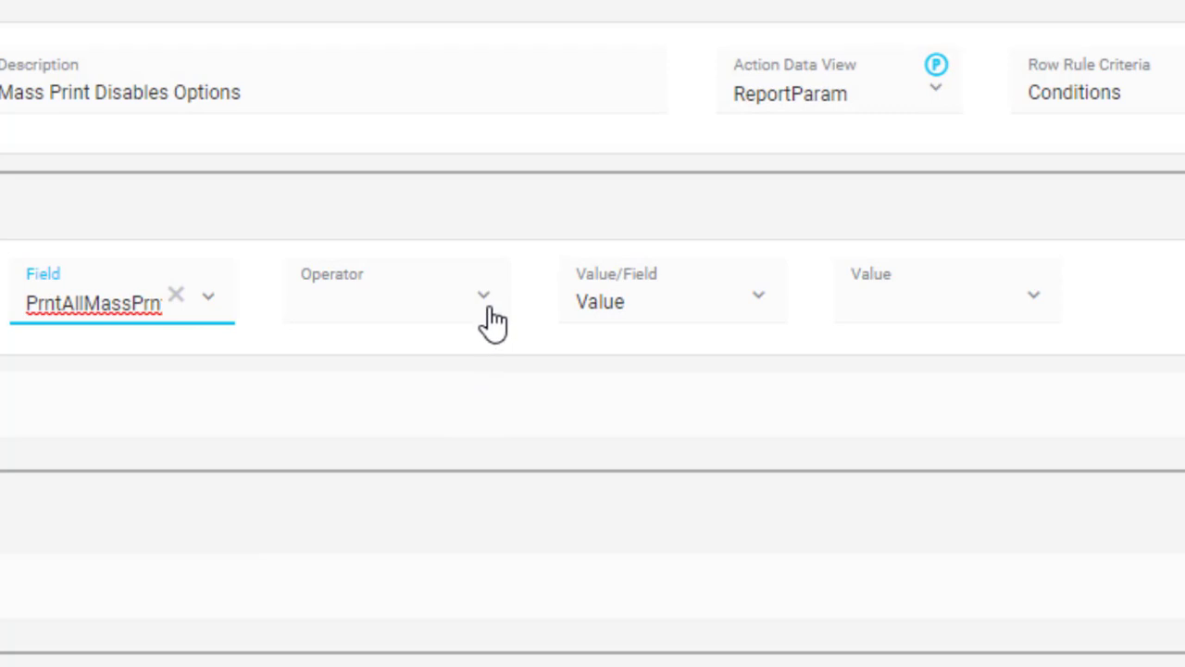
{"action": "left_click", "coordinate": [488, 315]}
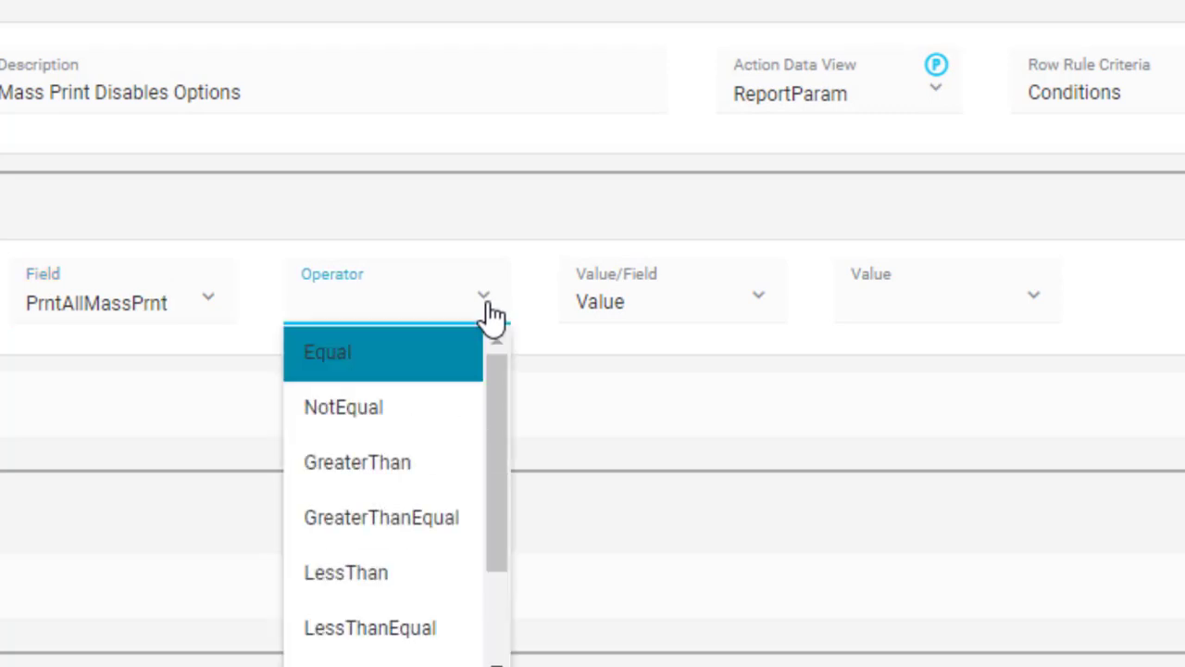
{"action": "left_click", "coordinate": [398, 363]}
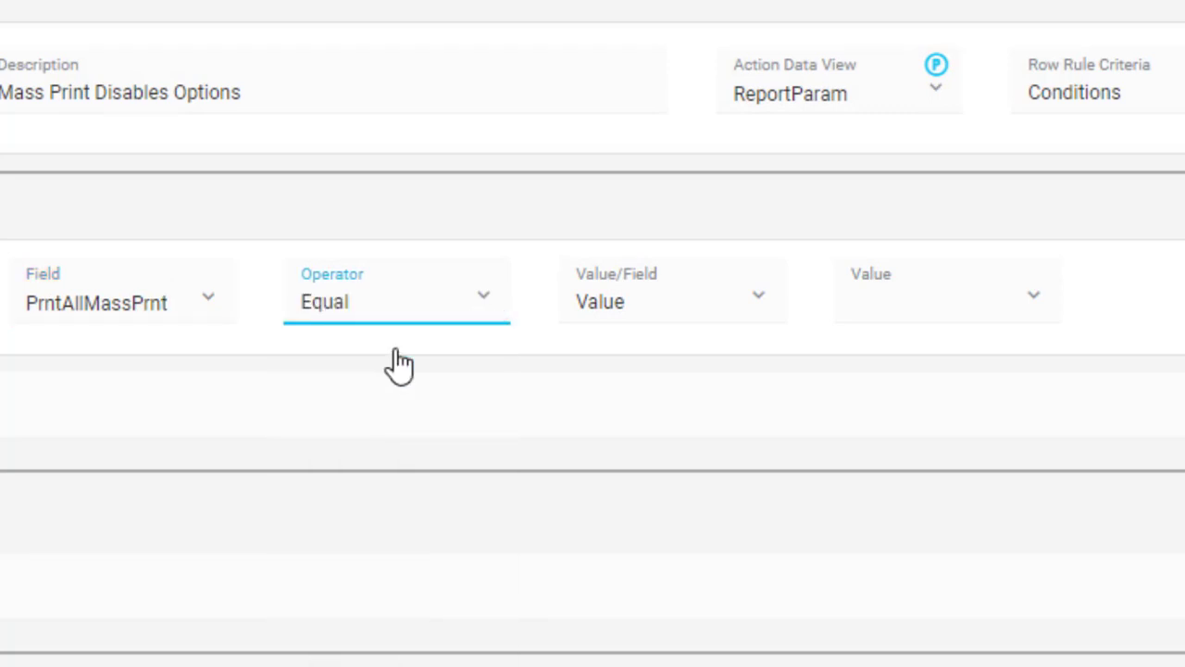
{"action": "left_click", "coordinate": [1032, 315]}
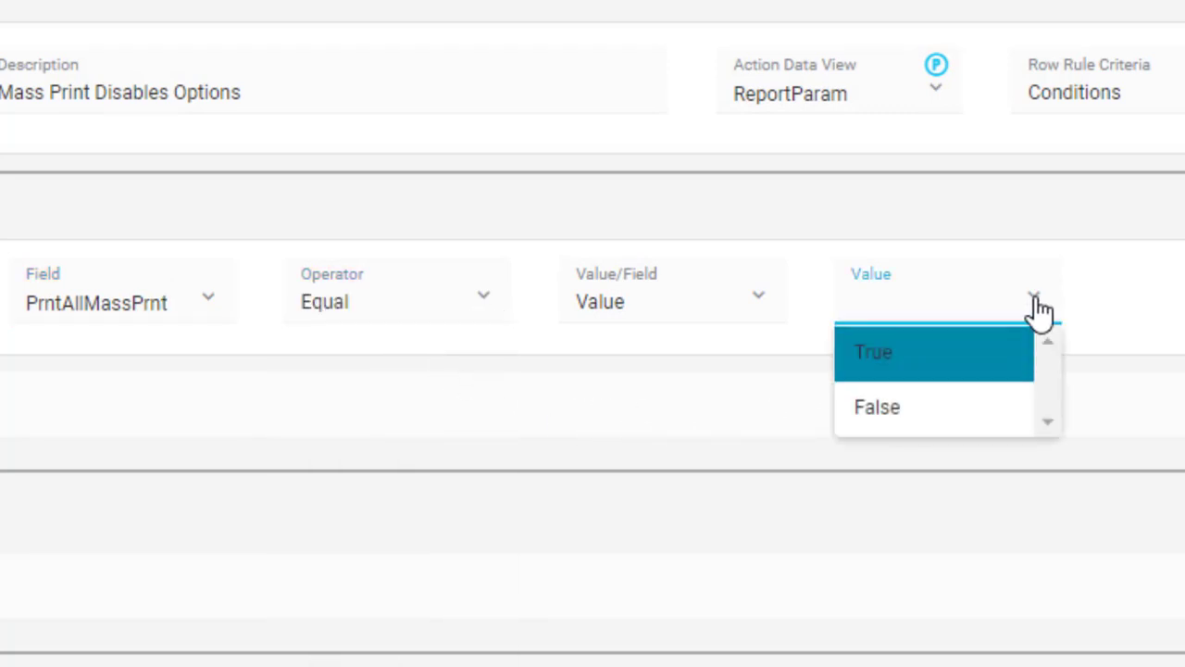
{"action": "left_click", "coordinate": [949, 357]}
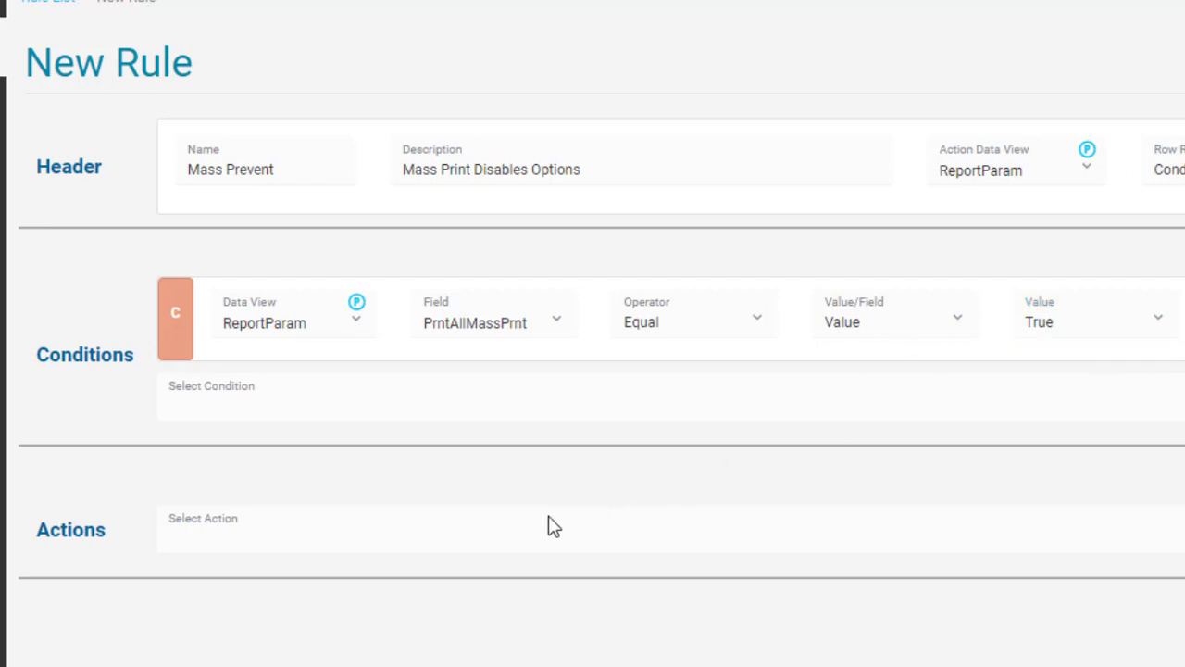
Add a SettingStyle.Disabled action targeting the NewPgPerAsm field
{"action": "left_click", "coordinate": [226, 549]}
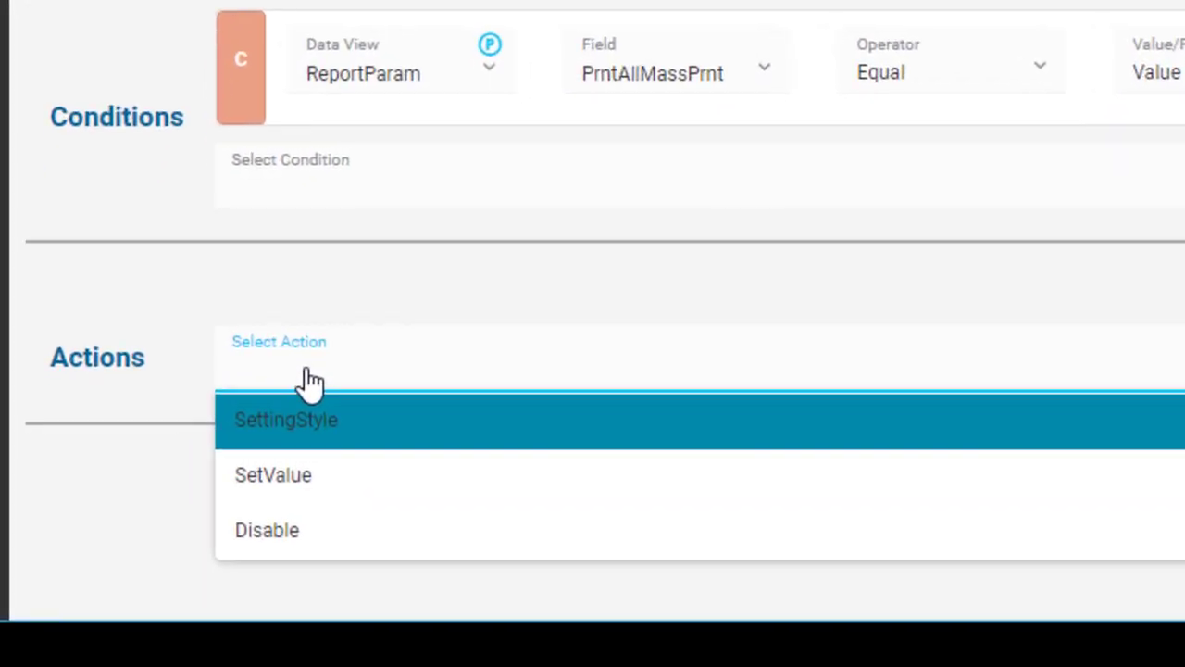
{"action": "left_click", "coordinate": [306, 423]}
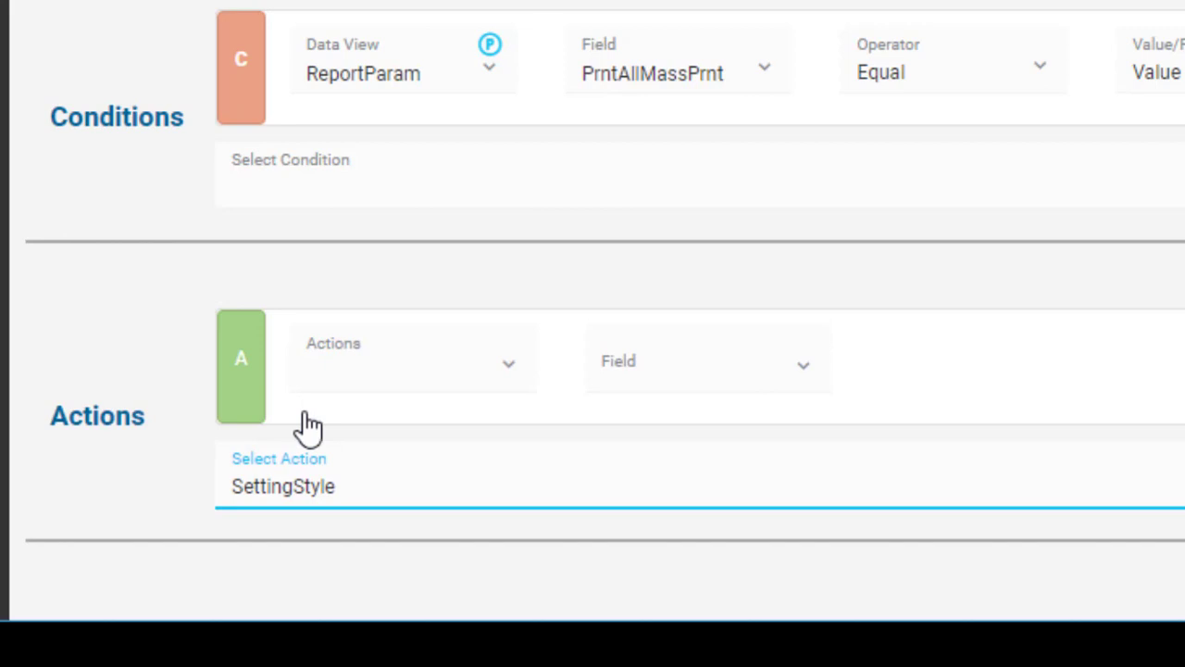
{"action": "left_click", "coordinate": [510, 383]}
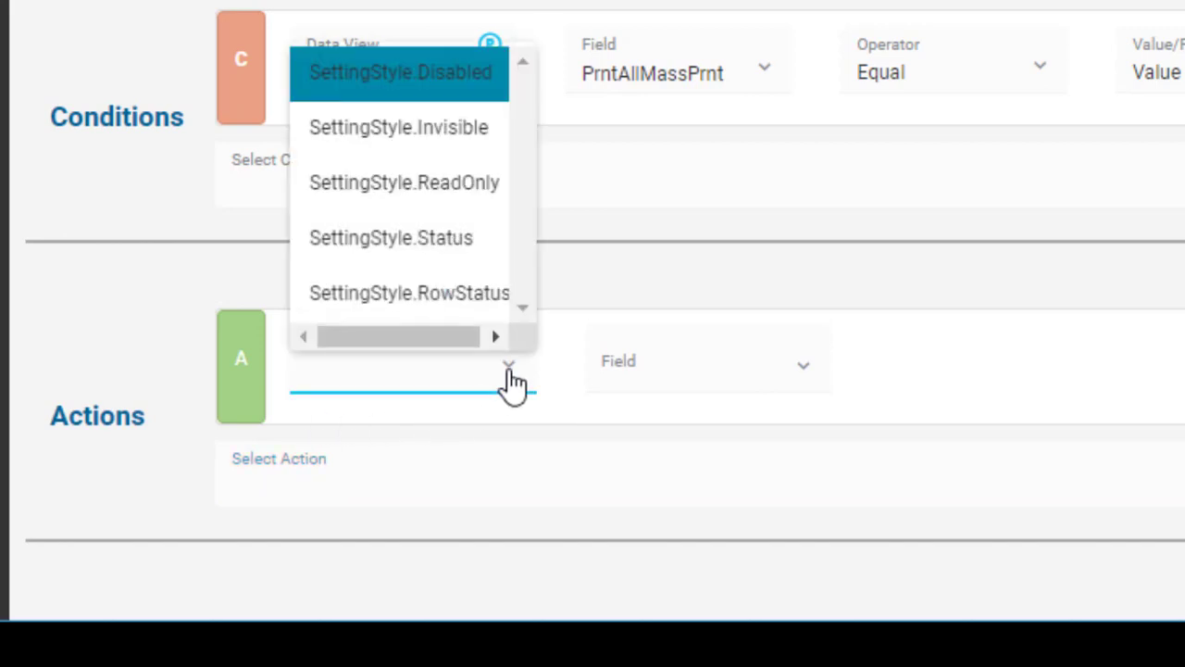
{"action": "left_click", "coordinate": [417, 84]}
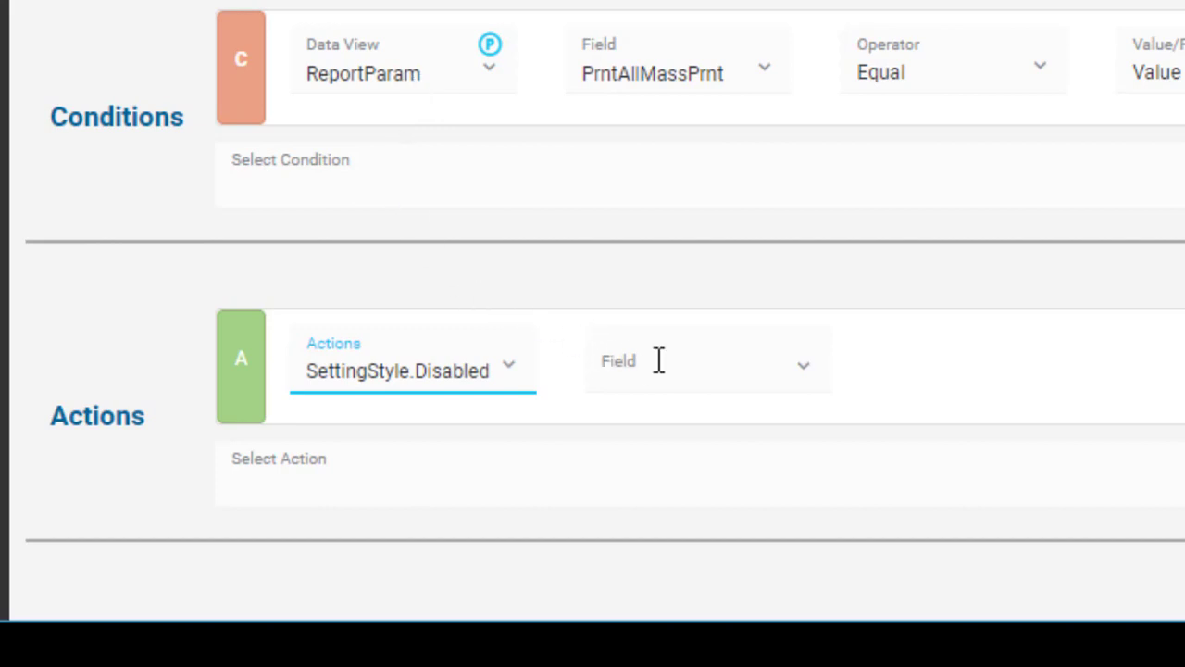
{"action": "left_click", "coordinate": [804, 370]}
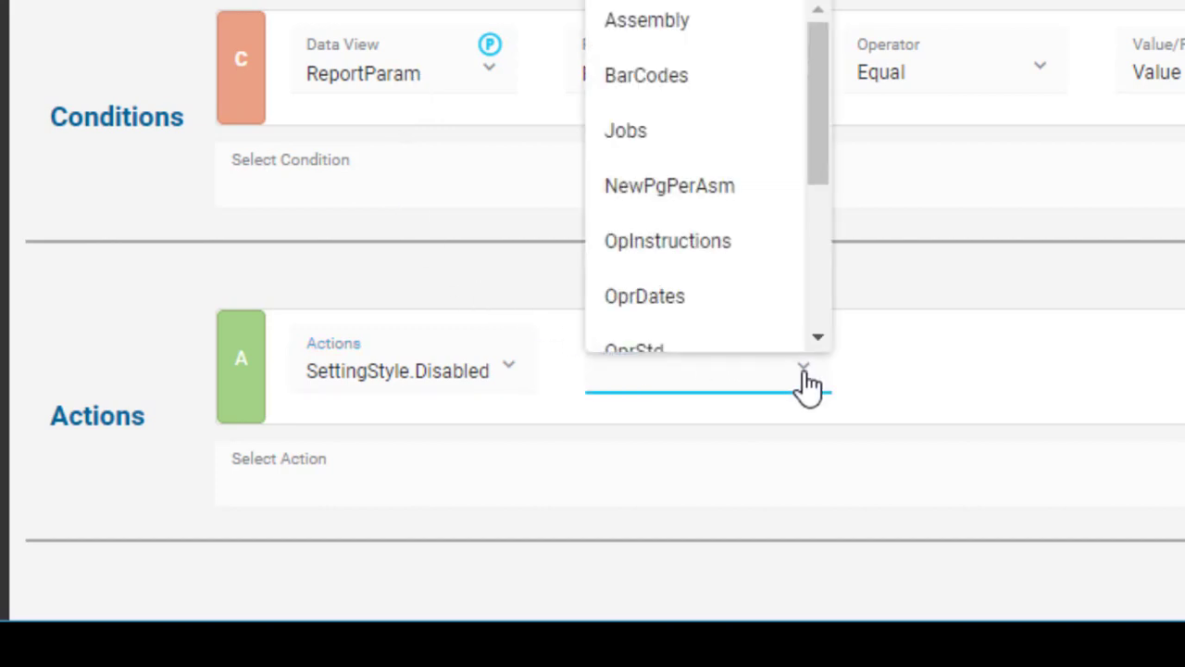
{"action": "left_click", "coordinate": [728, 205]}
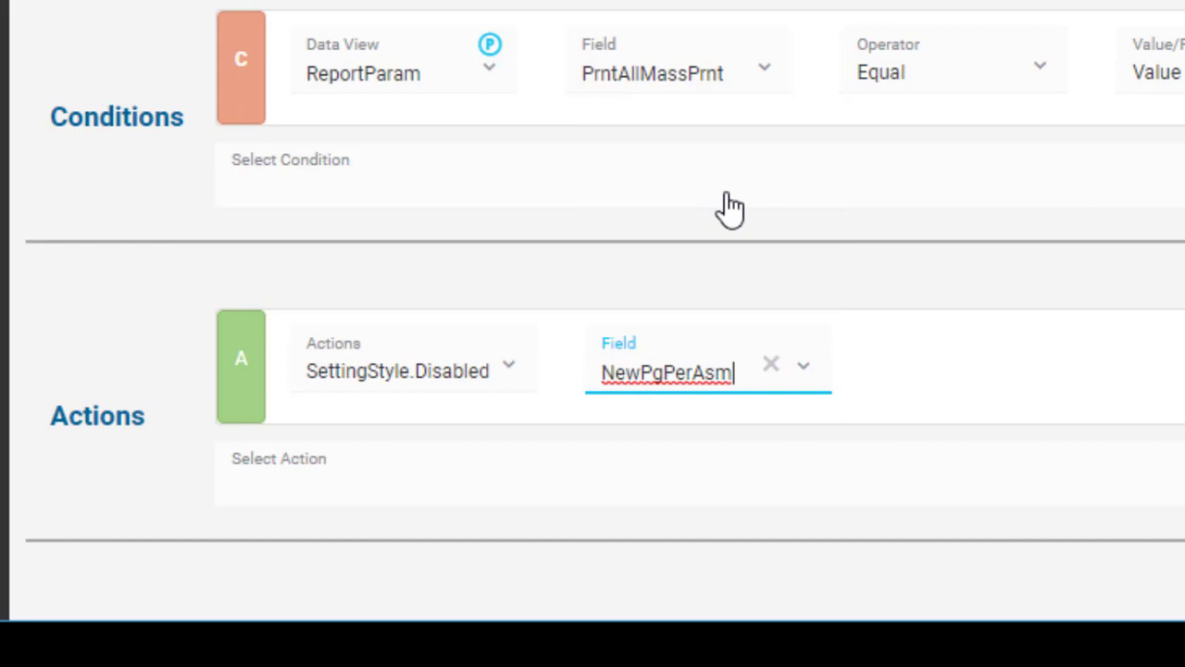
{"action": "left_click", "coordinate": [315, 473]}
Add SettingStyle.Disabled actions for the SubAssem and OprStd fields
{"action": "left_click", "coordinate": [286, 503]}
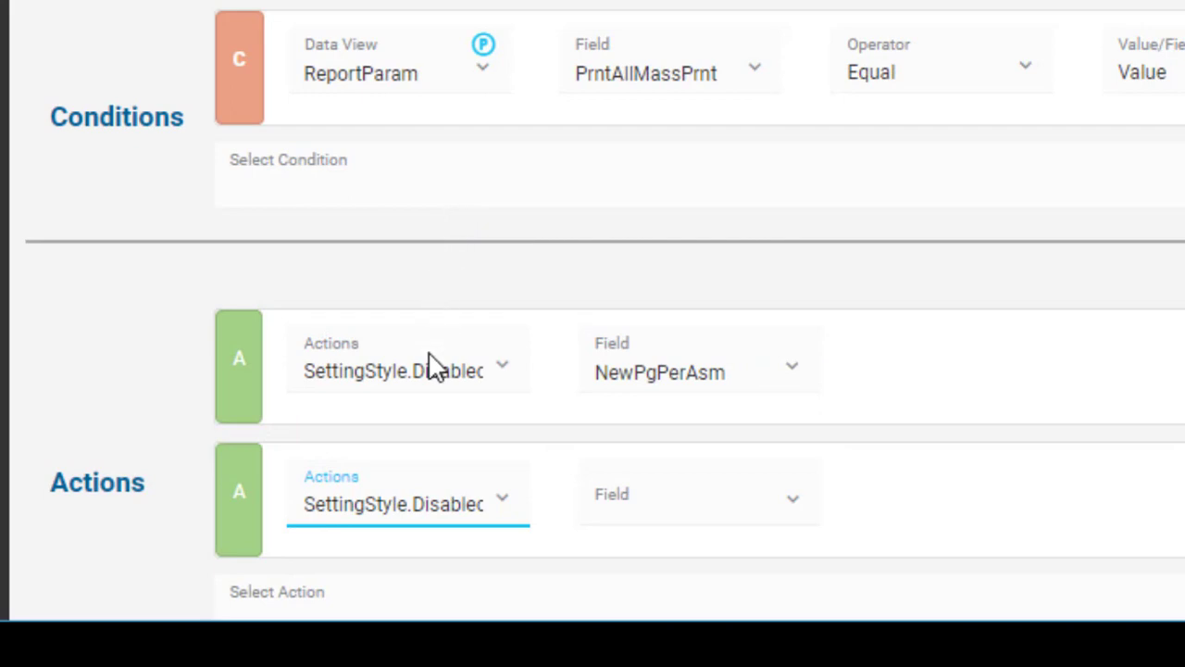
{"action": "left_click", "coordinate": [798, 495]}
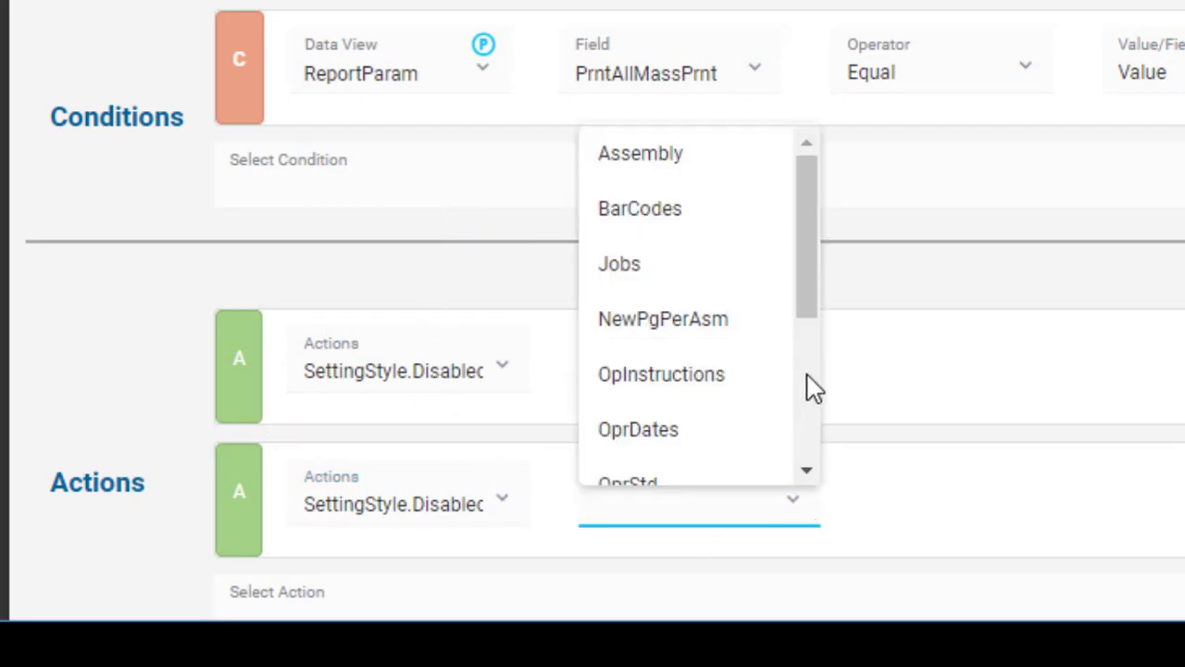
{"action": "left_click_drag", "start_coordinate": [802, 309], "coordinate": [775, 463]}
{"action": "left_click", "coordinate": [709, 472]}
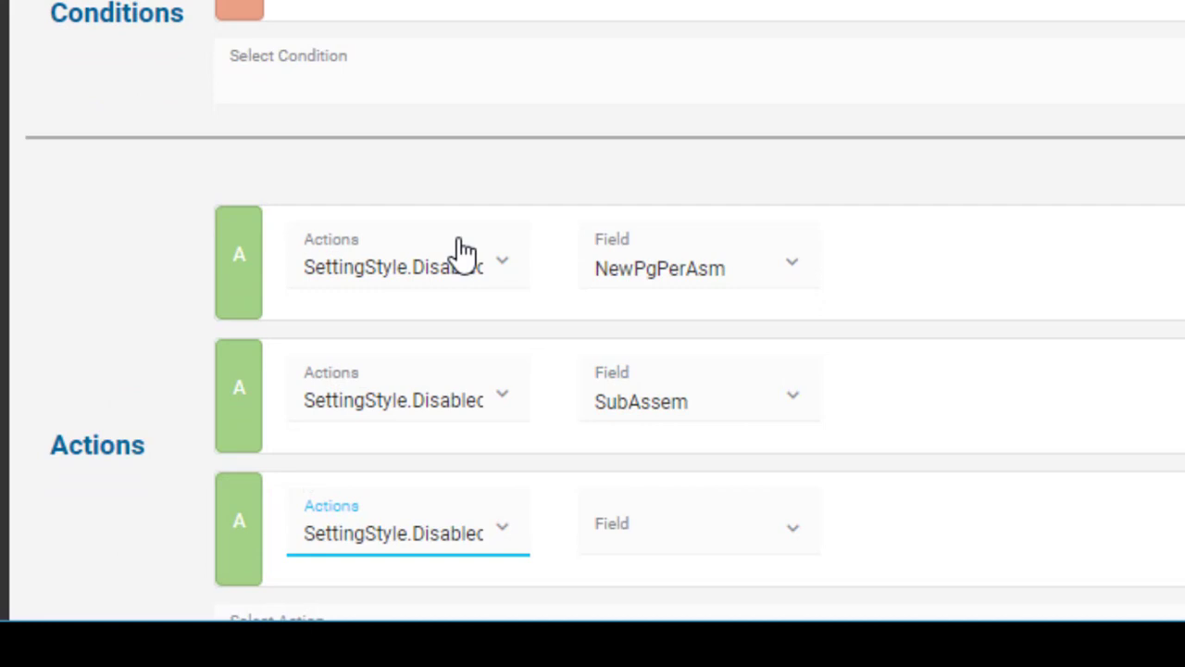
{"action": "key", "text": "Tab"}
{"action": "type", "text": "OprStd"}
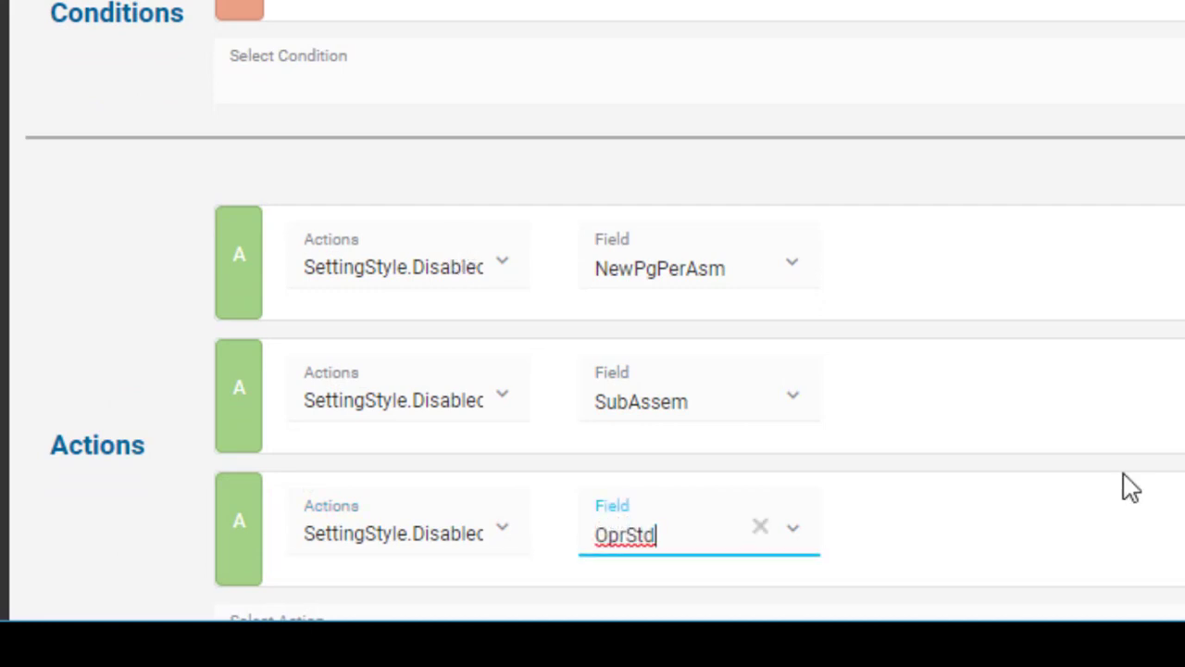
{"action": "key", "text": "Tab"}
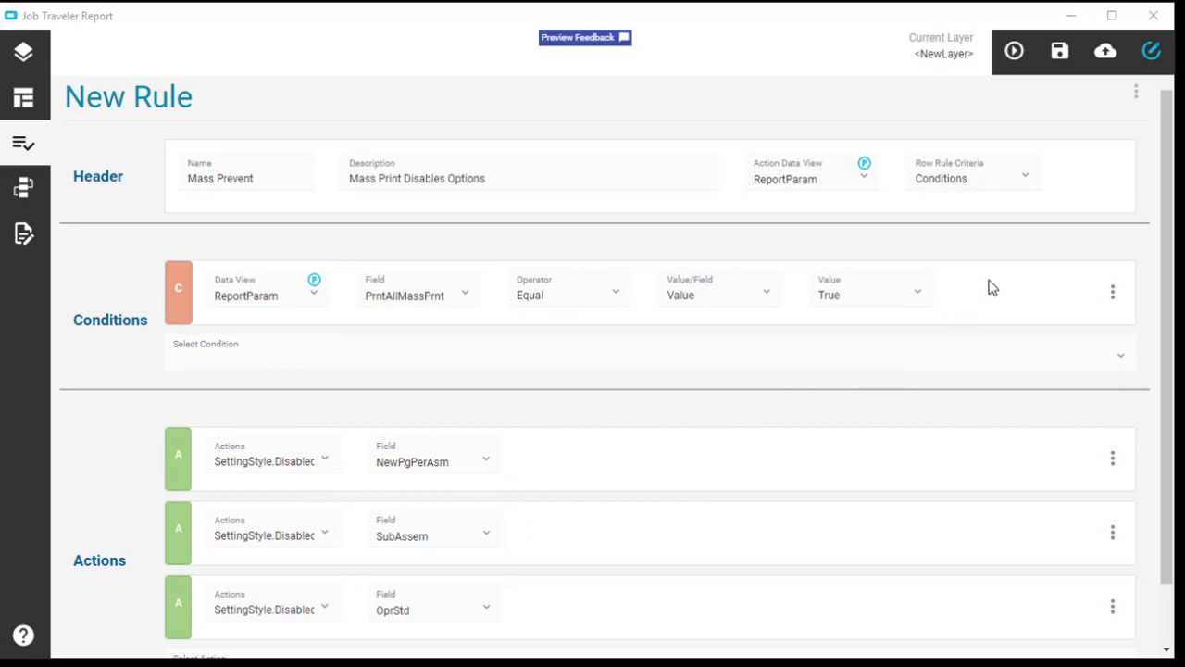
Save the rule in layer 'MassPrintPrevent' with a description of the disabled check boxes
{"action": "left_click", "coordinate": [1060, 53]}
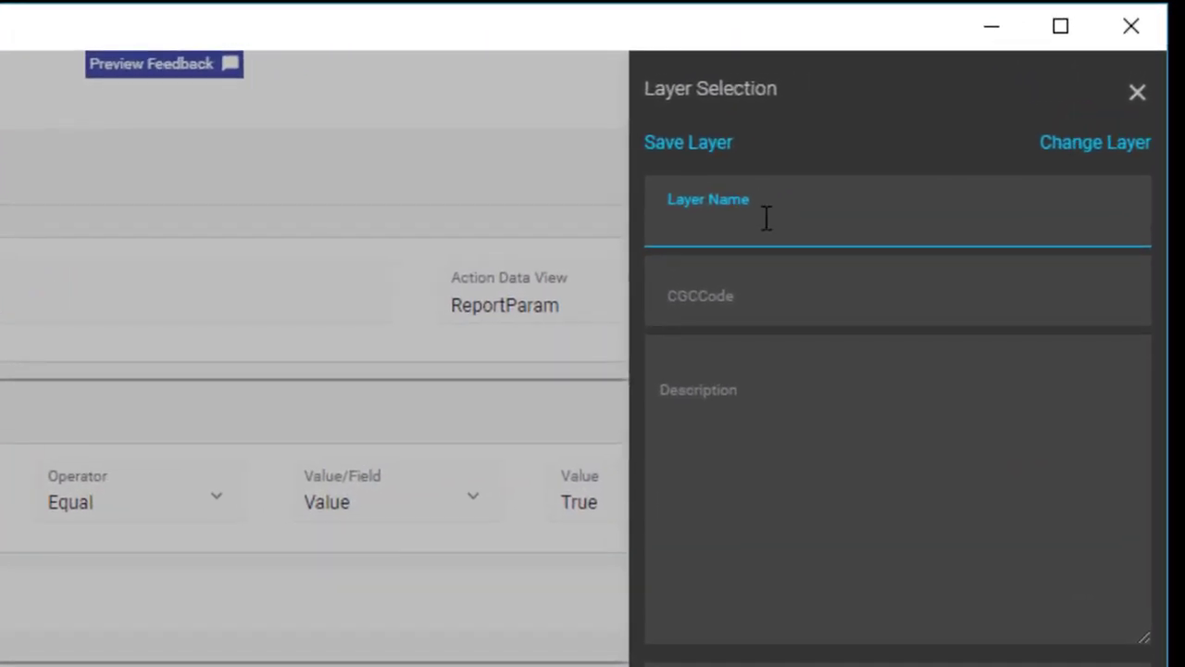
{"action": "type", "text": "MassPrintPrevent"}
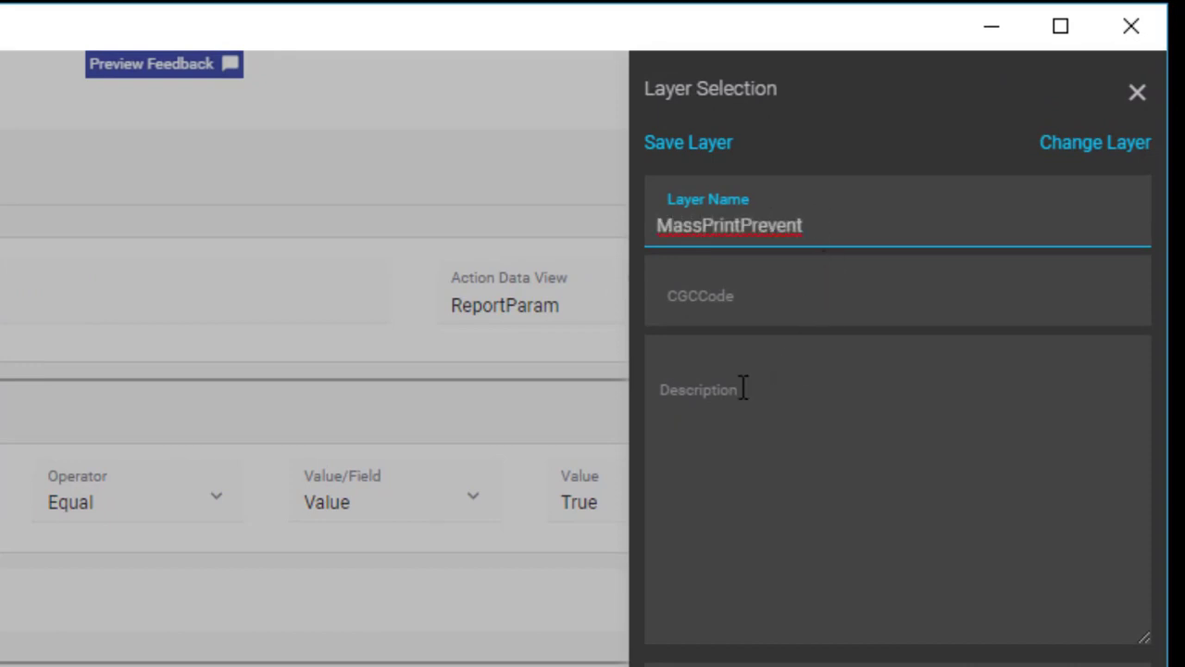
{"action": "left_click", "coordinate": [734, 390]}
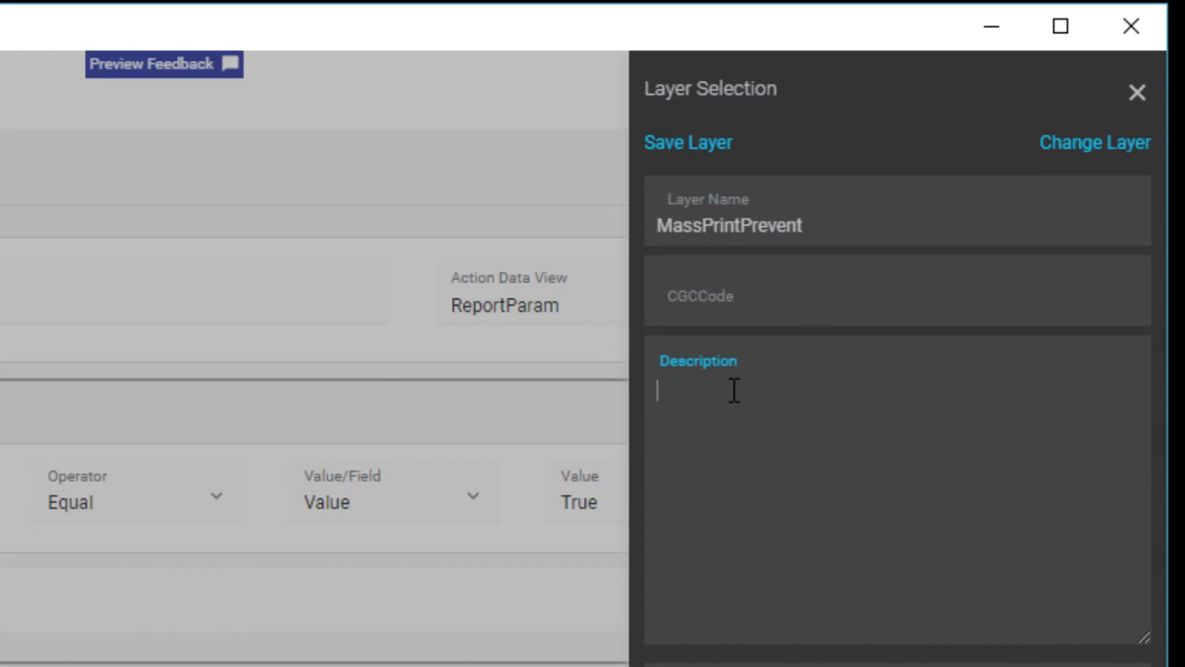
{"action": "type", "text": "Disable"}
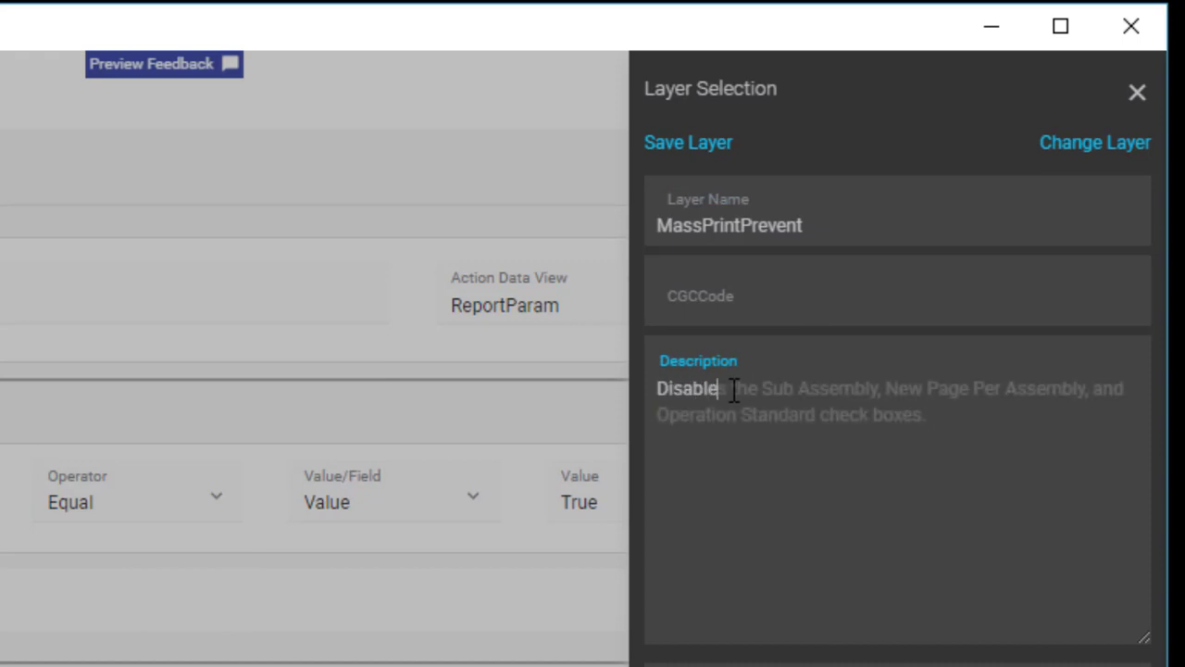
{"action": "key", "text": "Tab"}
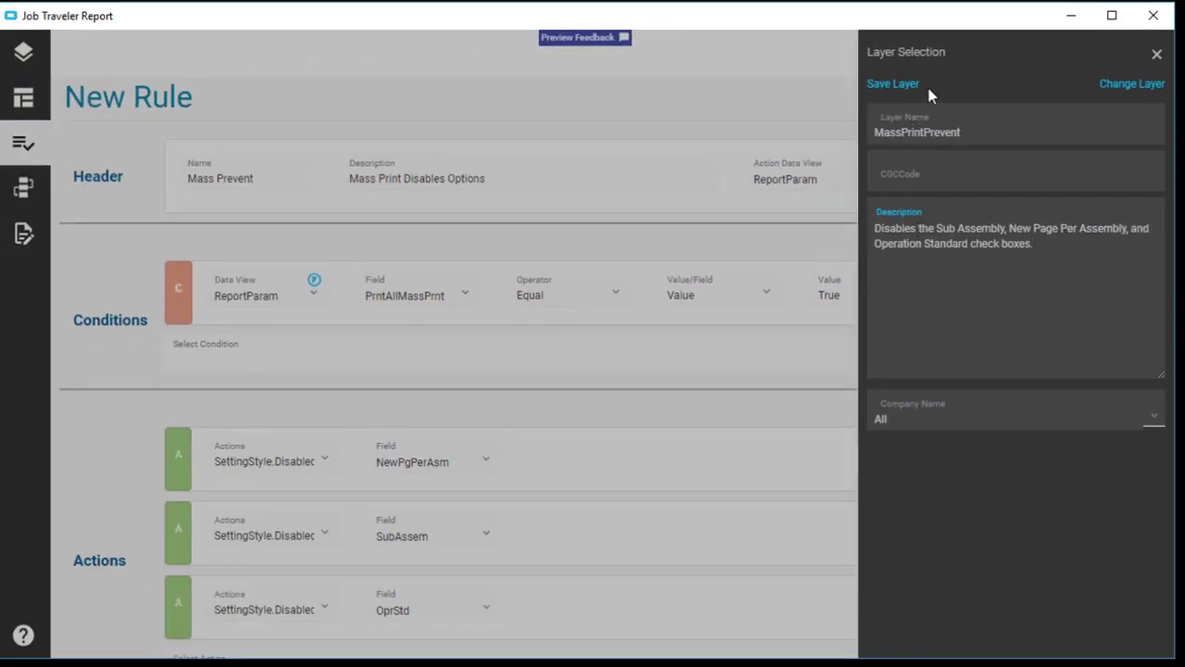
{"action": "left_click", "coordinate": [890, 83]}
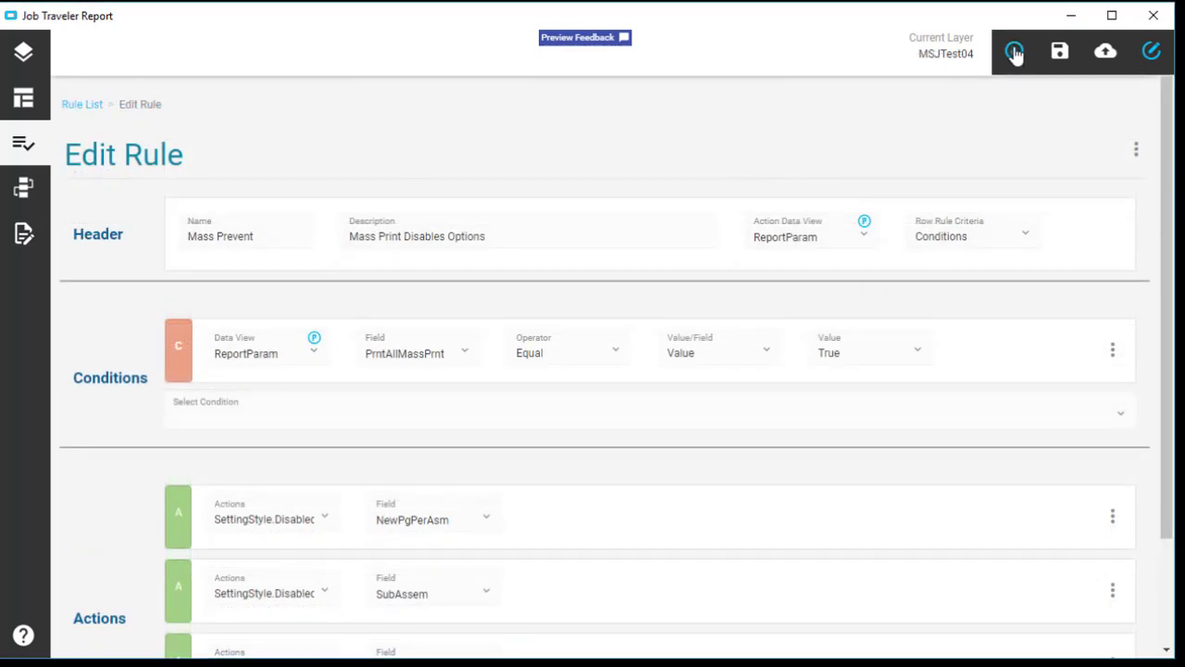
Preview the report and tick mass print, greying out Sub-Assemblies, New Page Per Assy and Operation Standards
{"action": "left_click", "coordinate": [1015, 52]}
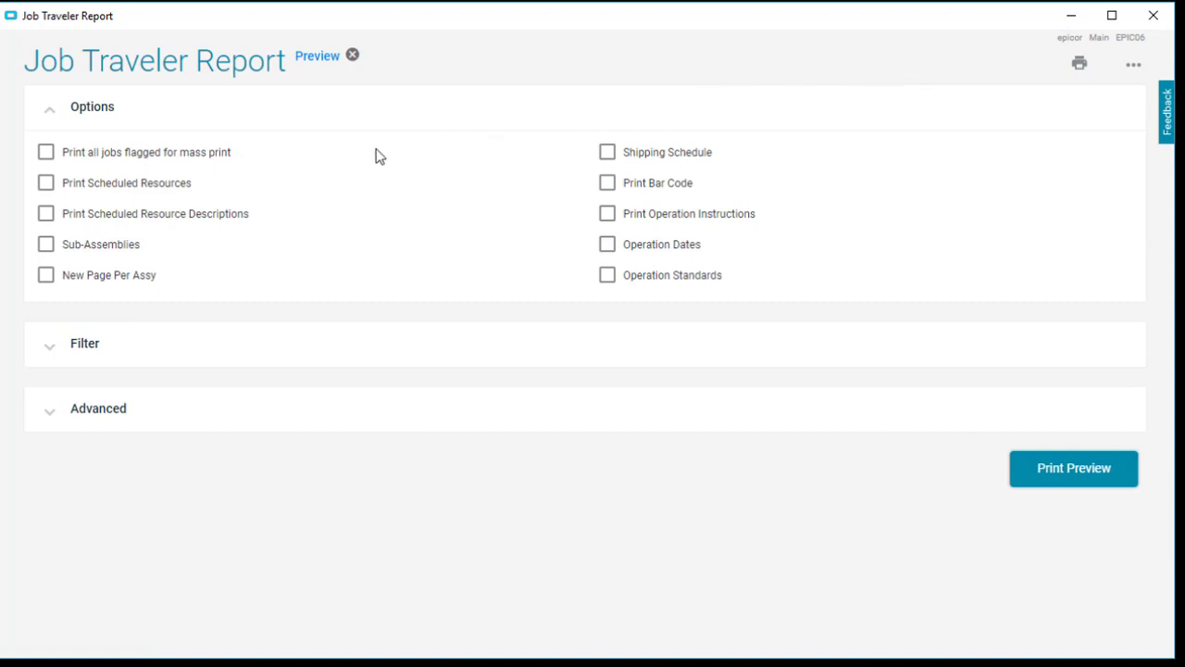
{"action": "left_click", "coordinate": [44, 153]}
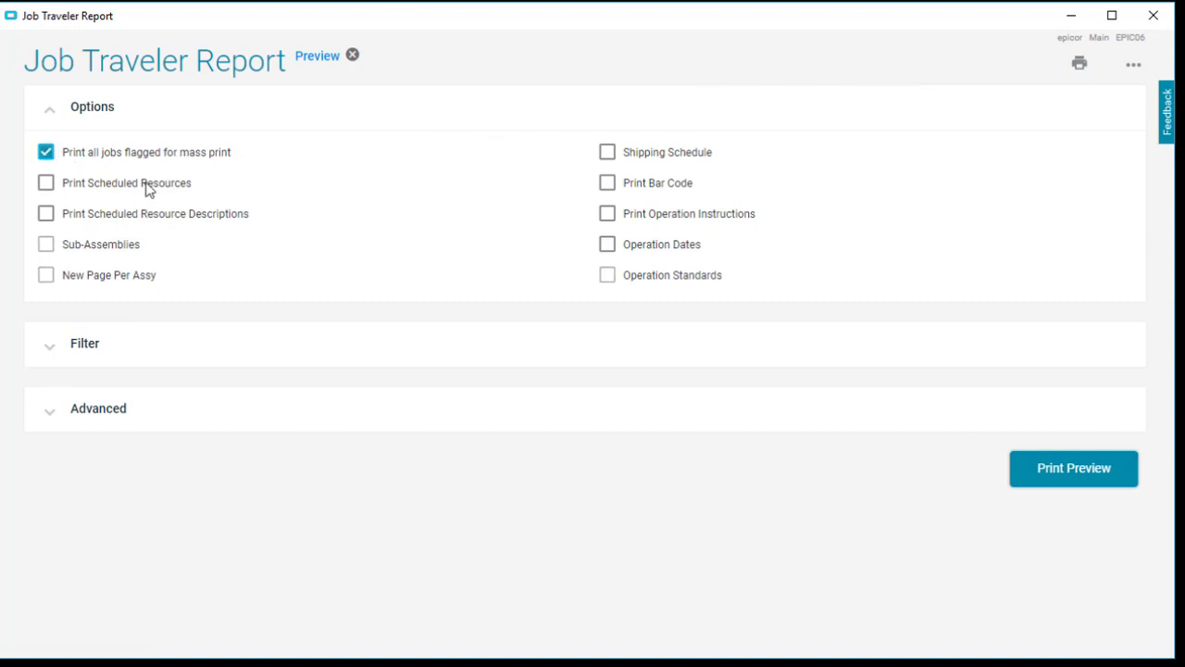